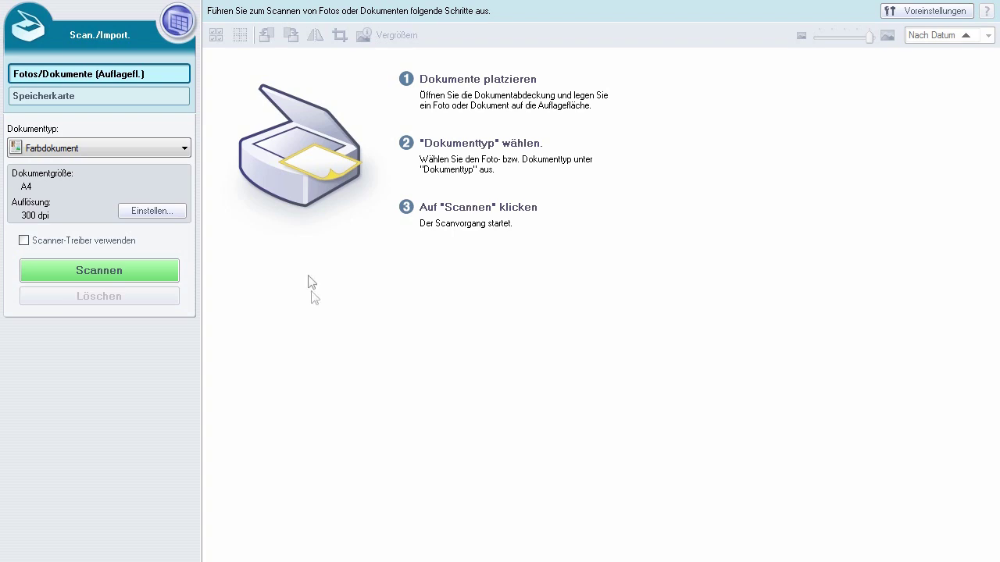
Step: Set the document type to Schwarzweißdokument and confirm the A4, 300 dpi scan settings
click(163, 149)
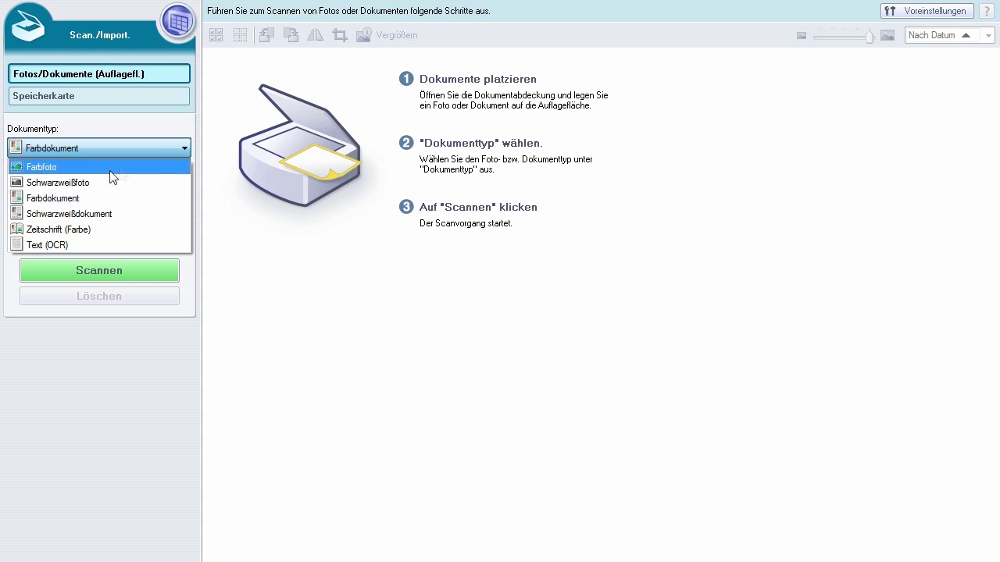
click(119, 214)
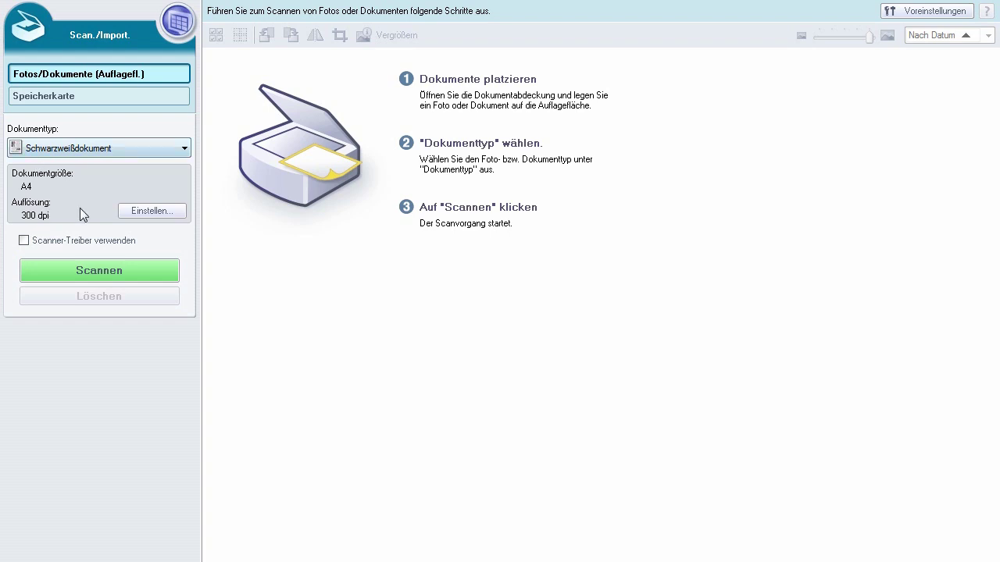
click(134, 210)
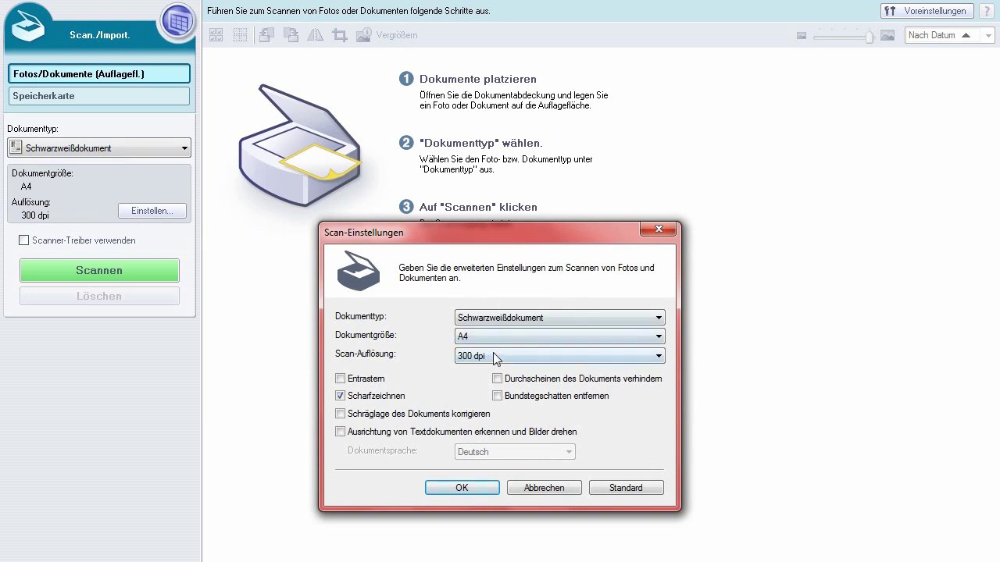
click(457, 490)
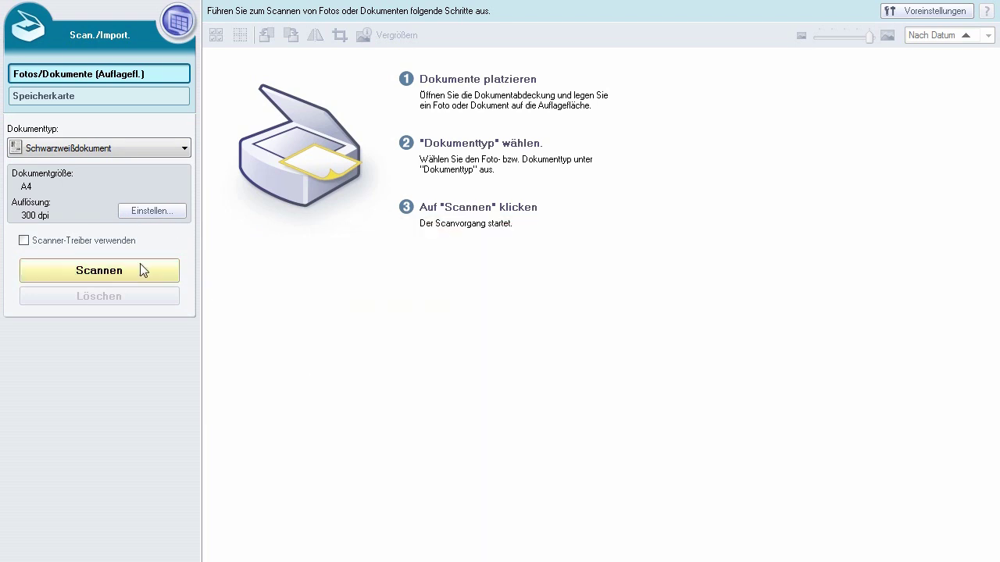
Step: Scan the pencil portrait and rotate the scan so the face is upright
click(95, 269)
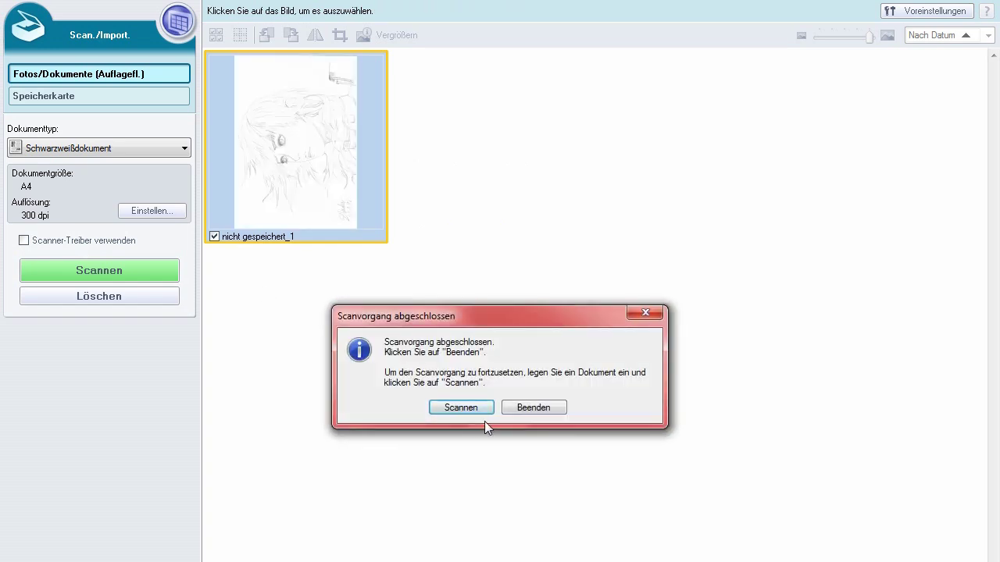
click(521, 409)
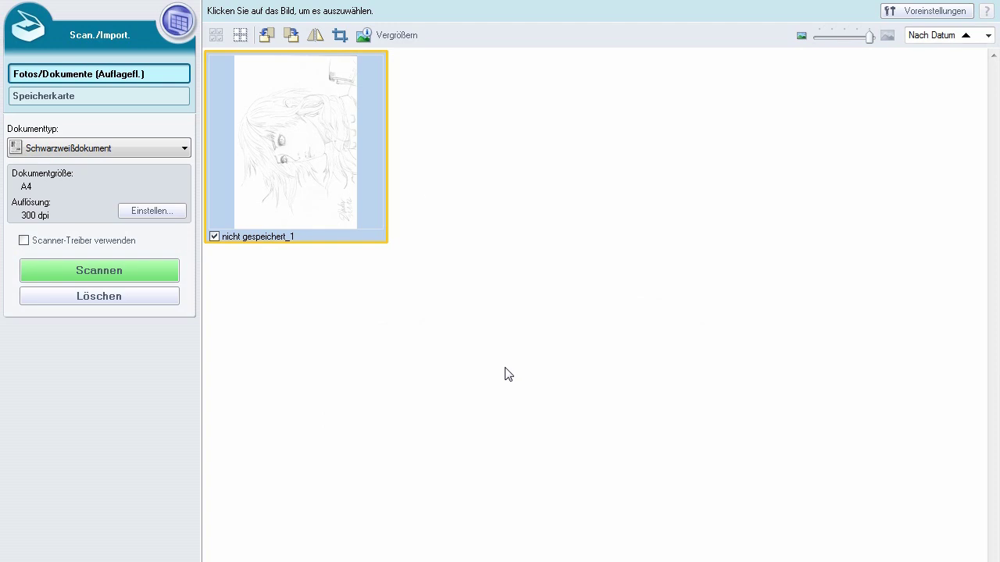
click(294, 39)
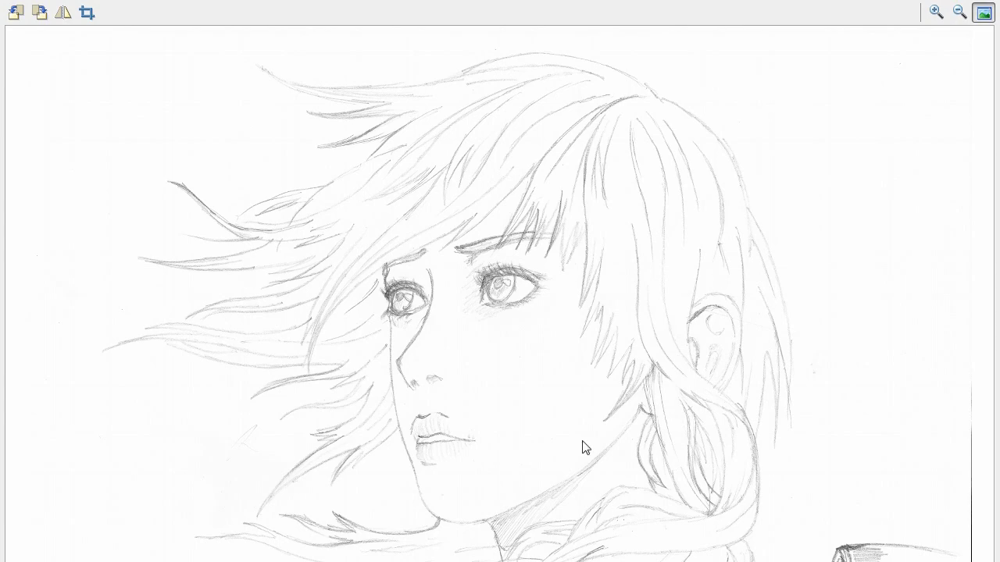
Step: Zoom in on the eyes and line detail, then save the scan as IMG JPEG
click(938, 16)
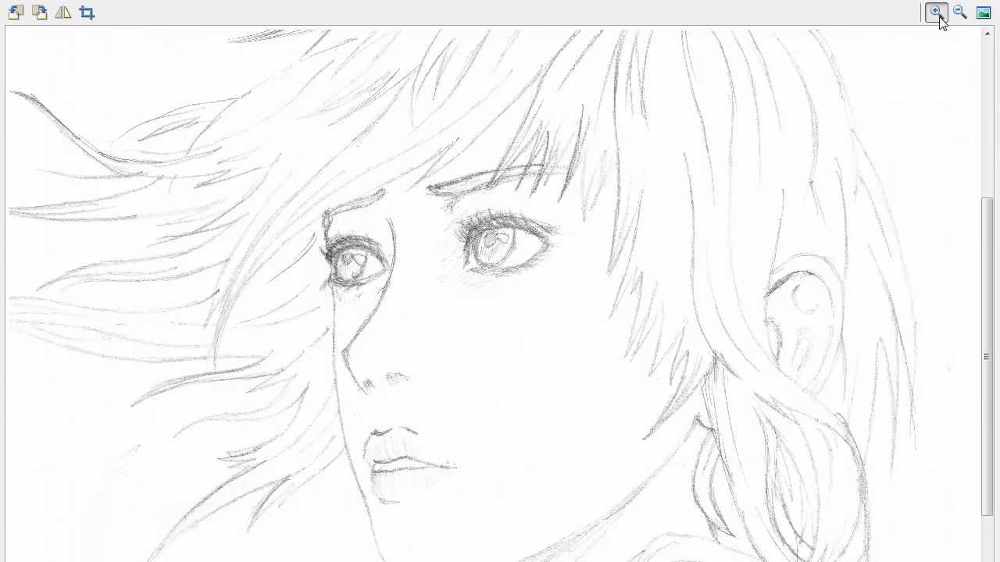
click(956, 22)
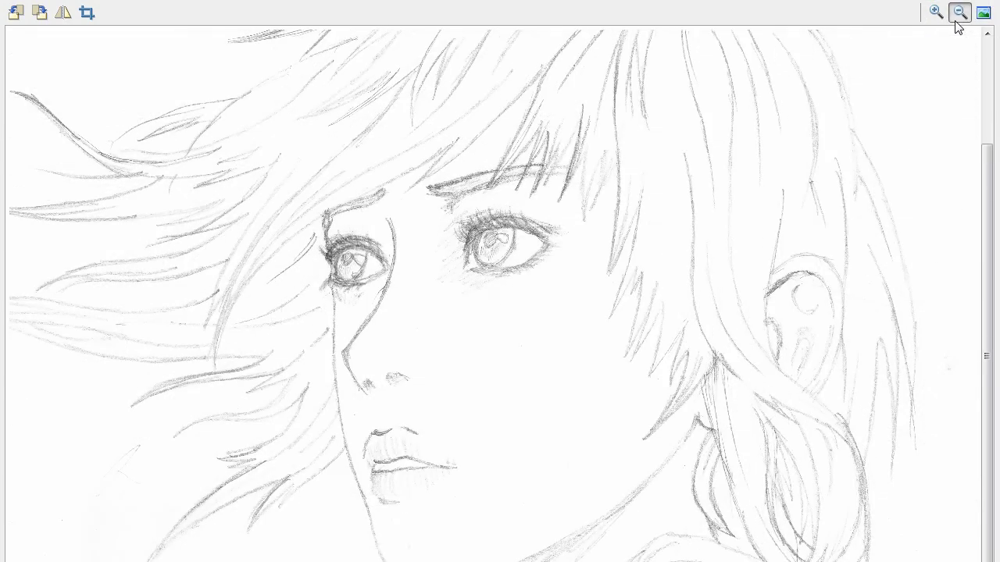
click(937, 14)
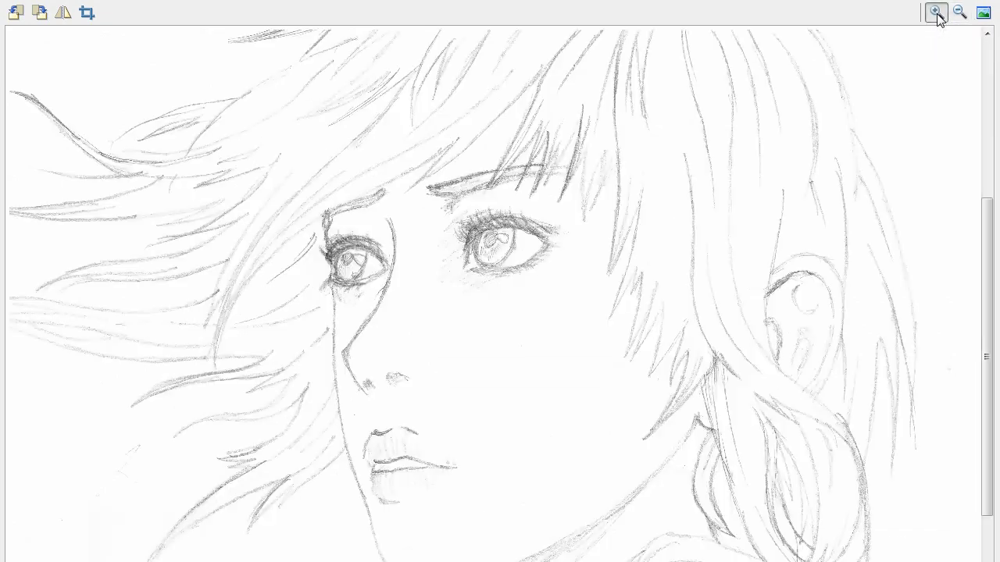
click(939, 17)
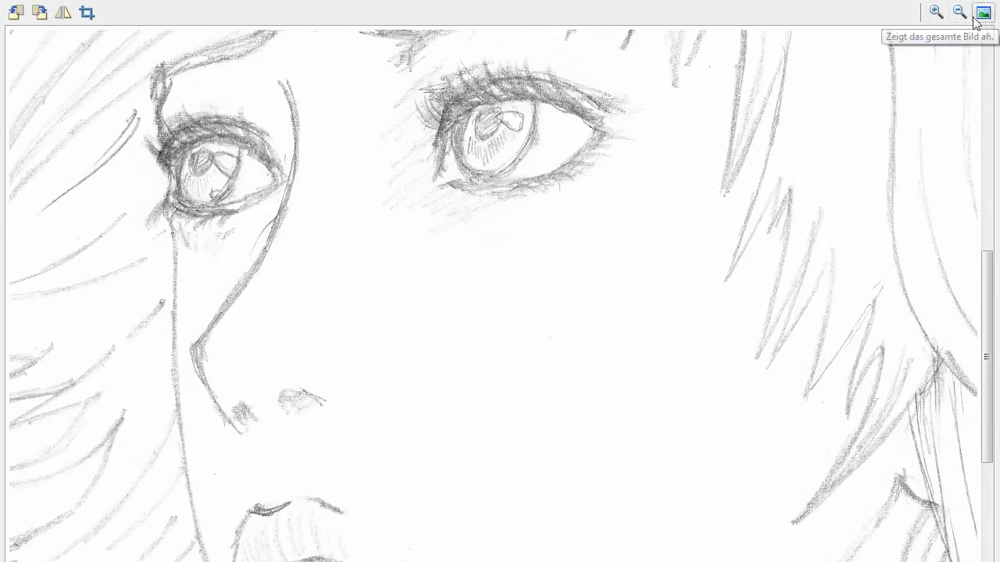
click(957, 14)
click(957, 14)
click(956, 14)
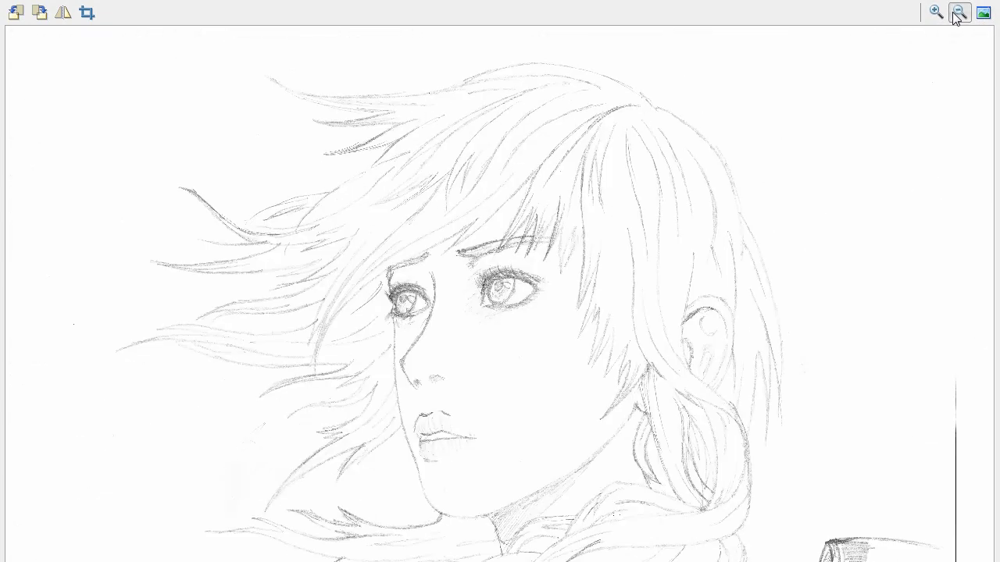
click(984, 12)
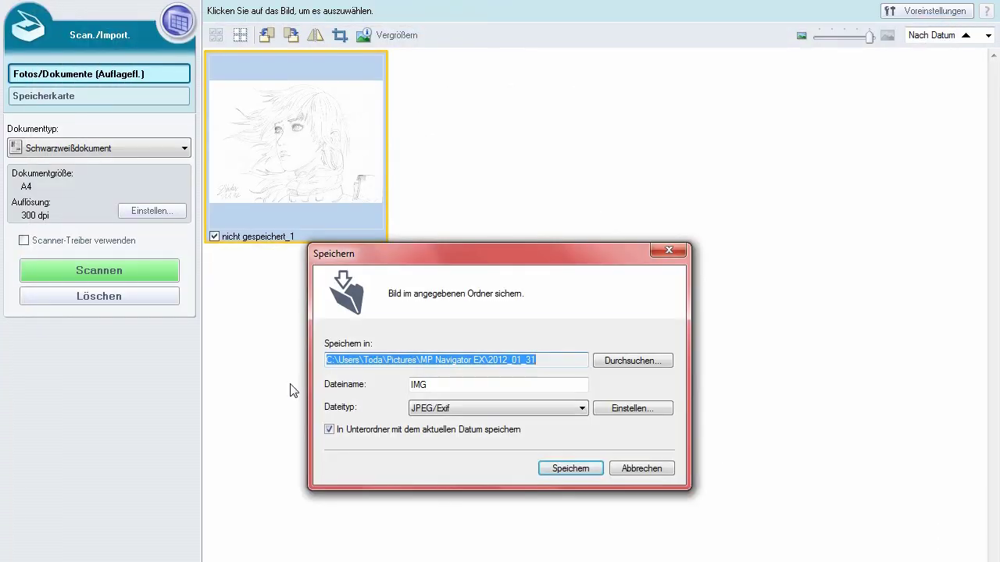
click(565, 468)
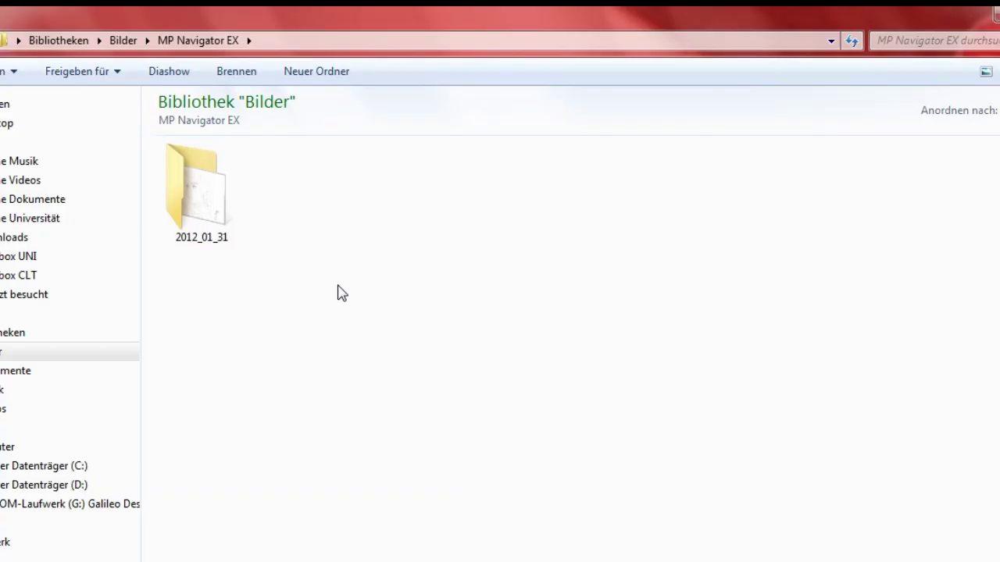
Step: Open IMG.jpg from the 2012_01_31 folder with Adobe Photoshop CS5
double_click(202, 192)
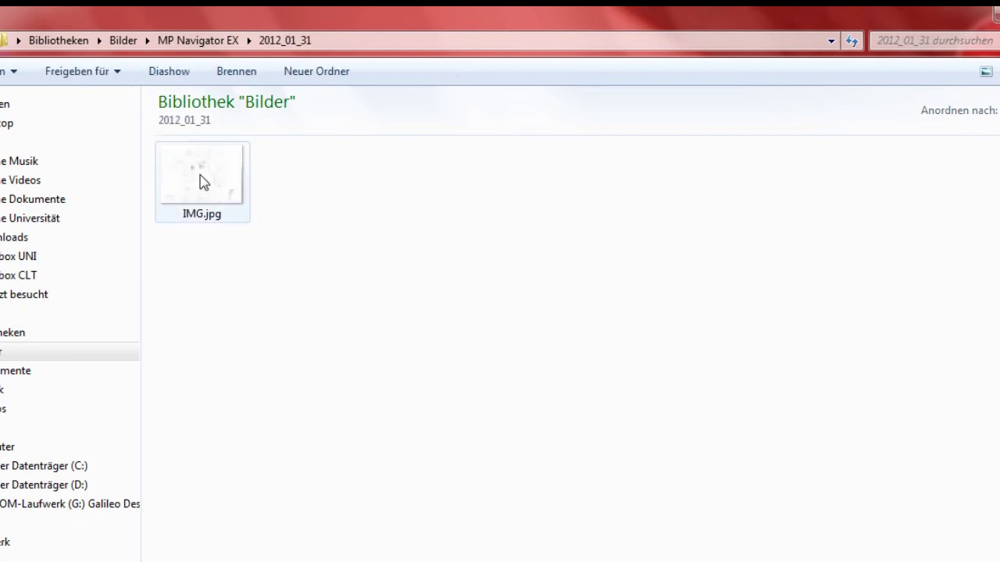
right_click(200, 175)
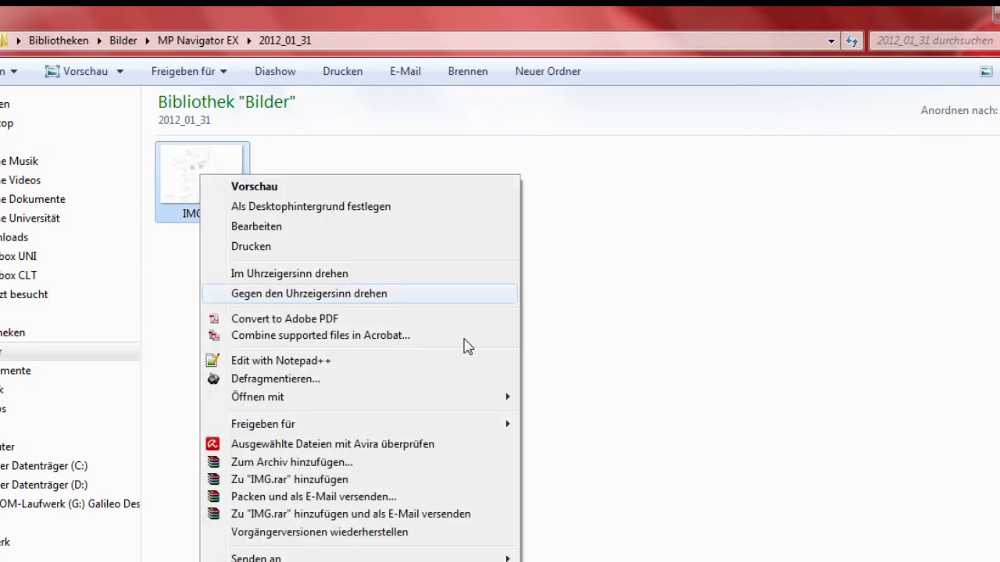
mouse_move(257, 397)
click(550, 399)
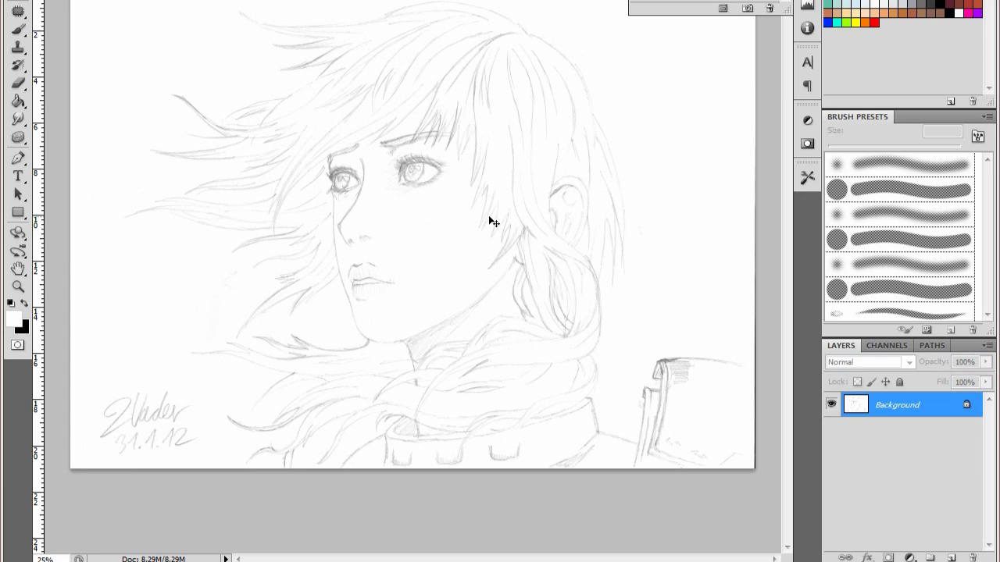
Step: Select the whole sketch and paste it into a new Alpha 1 channel
key(ctrl+a)
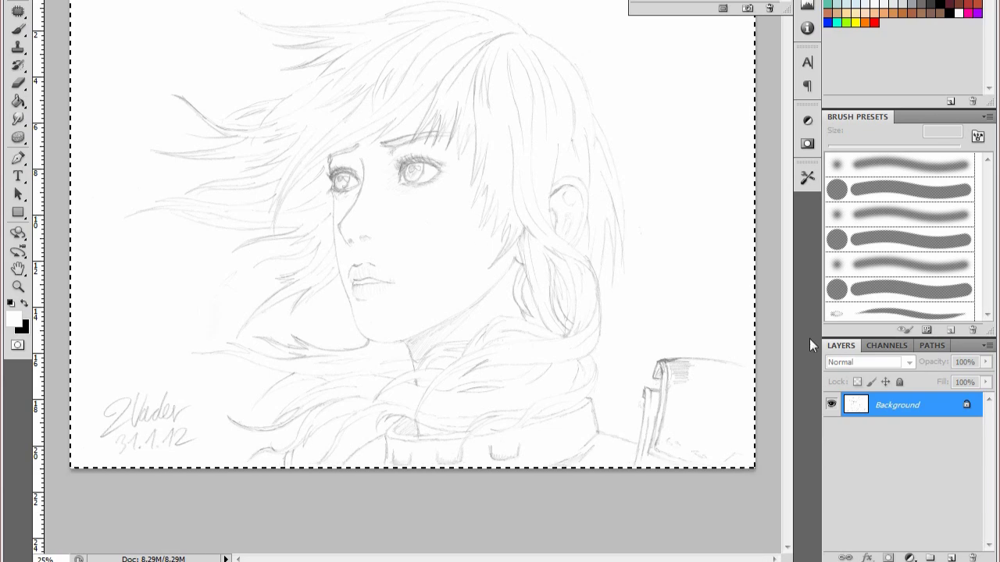
click(877, 346)
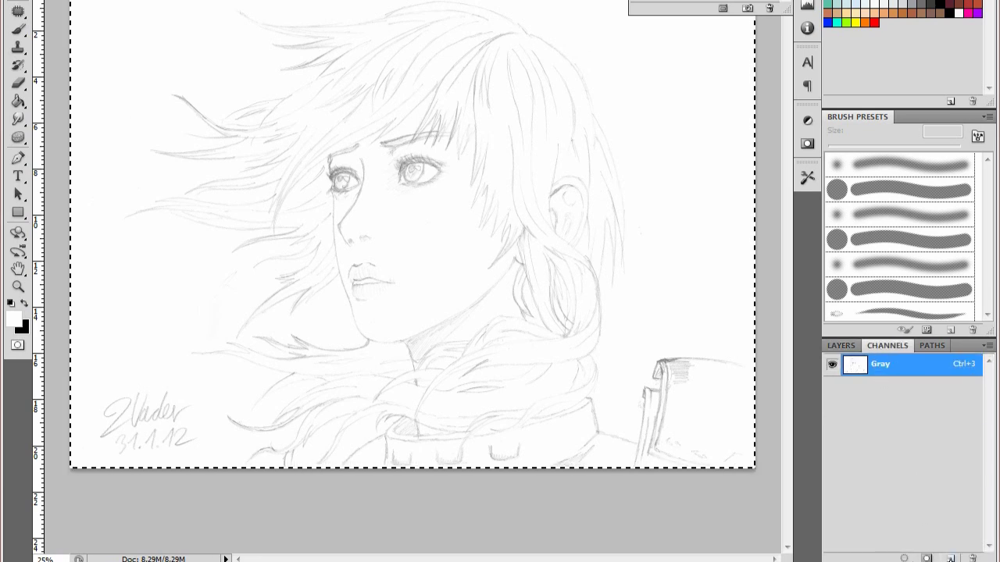
click(950, 559)
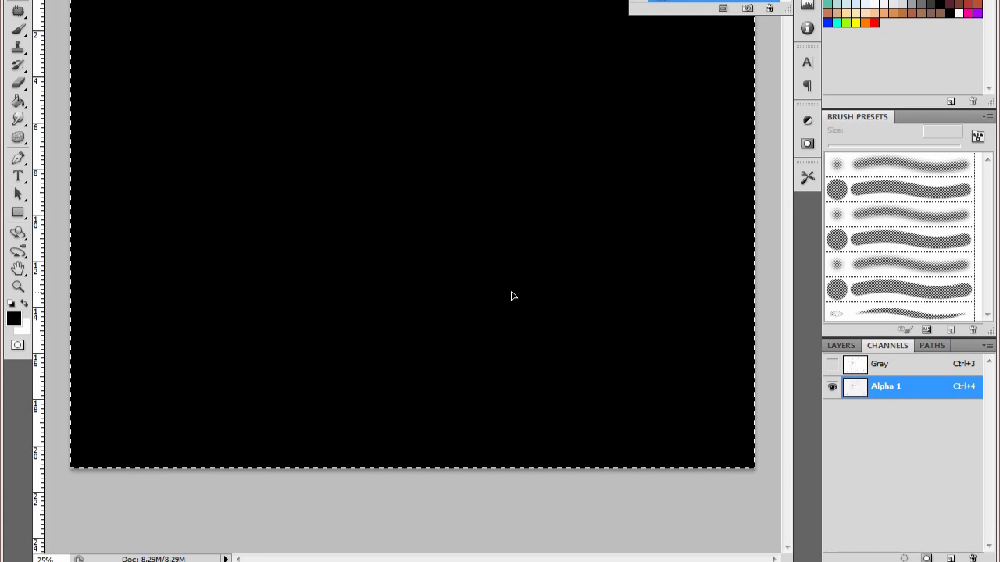
key(ctrl+v)
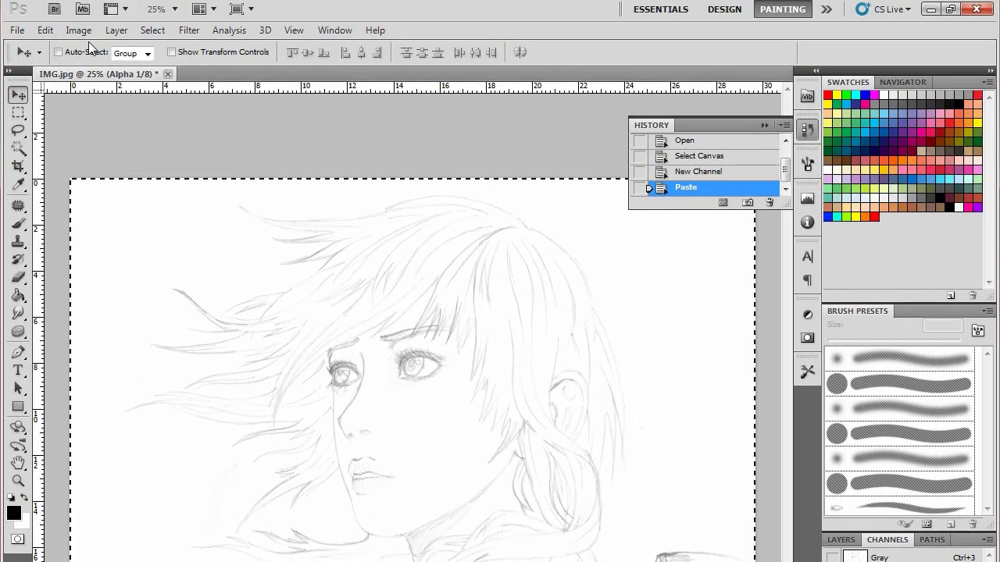
Step: Invert the Alpha 1 channel to light lines on black and clear the selection
click(78, 30)
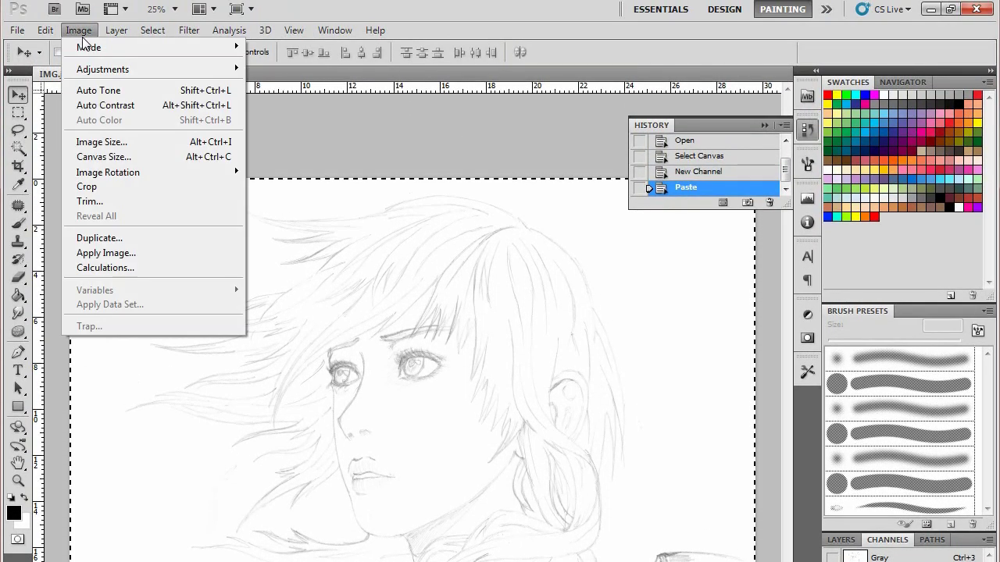
mouse_move(102, 69)
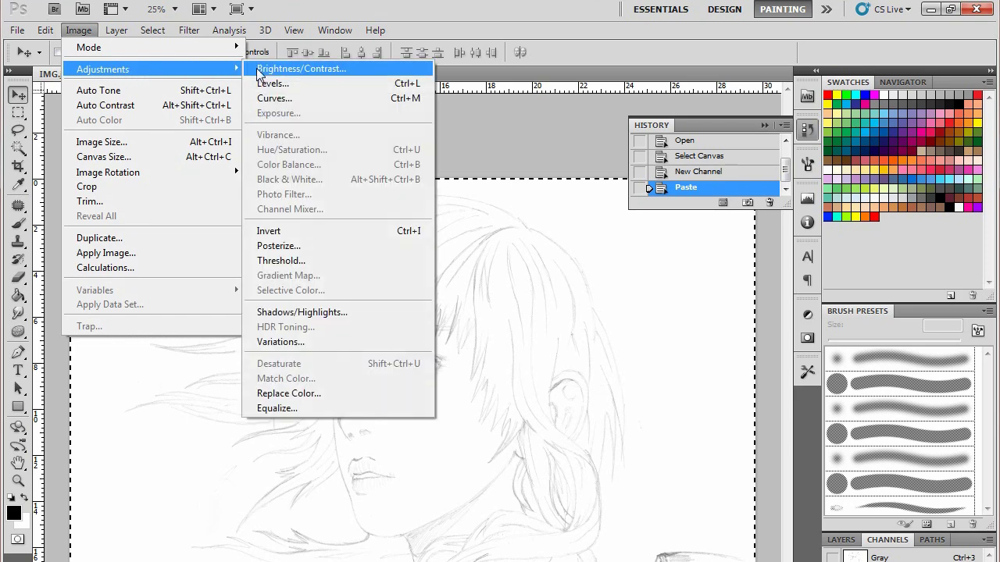
click(321, 232)
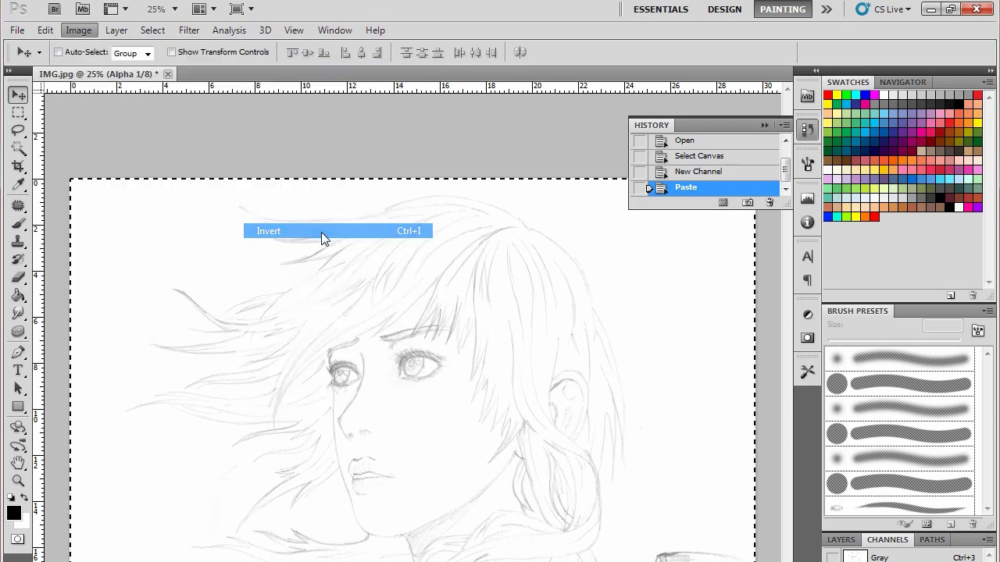
click(18, 112)
click(157, 137)
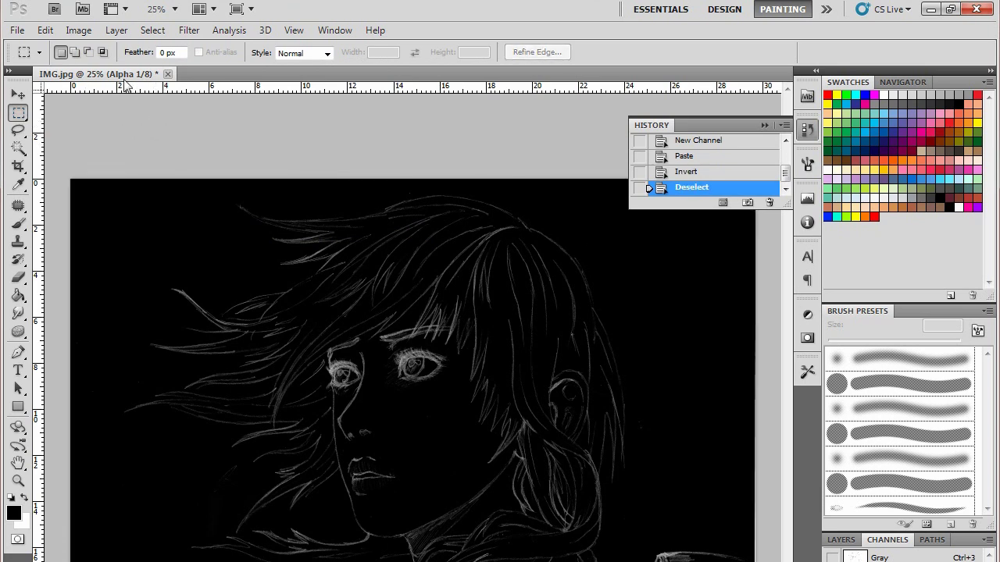
click(78, 30)
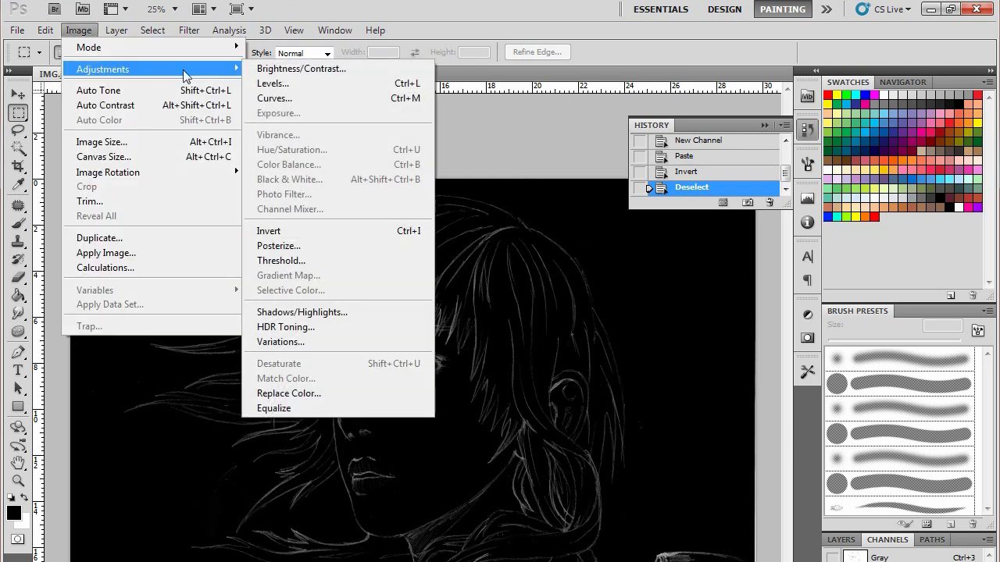
click(273, 82)
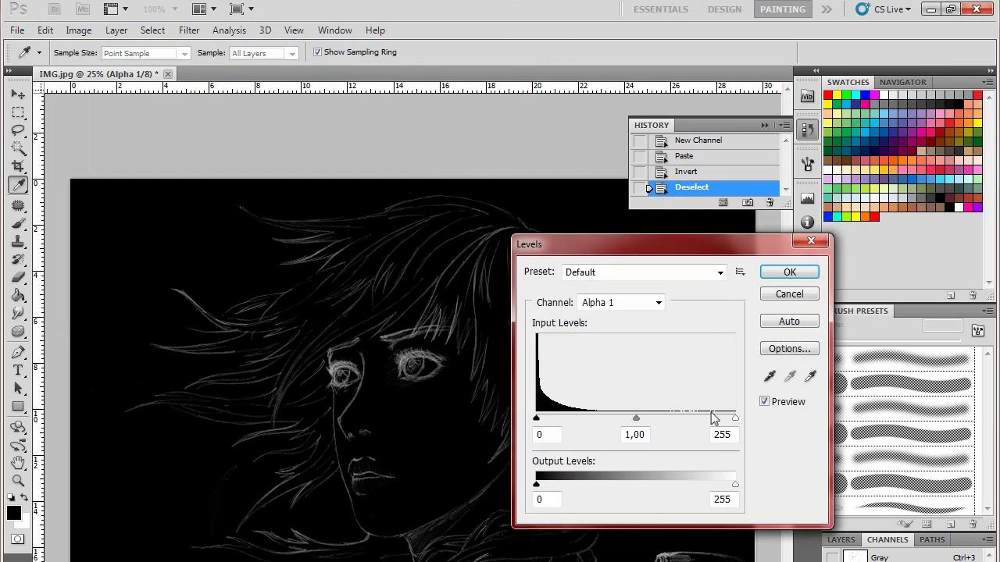
Step: Set Alpha 1 input levels to black 10, midtones 0,86 and white 93, and apply
drag(735, 418, 621, 420)
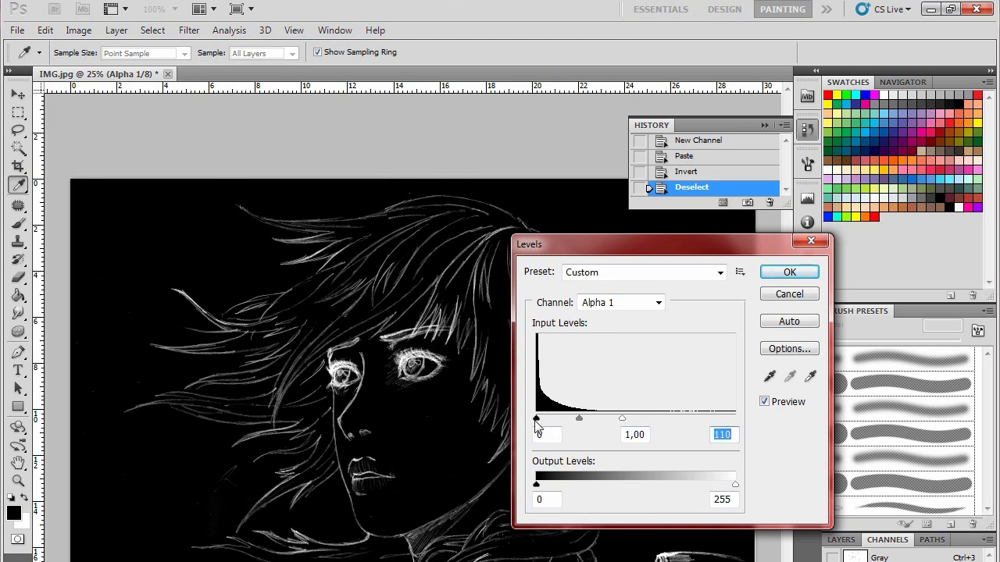
drag(536, 423, 546, 426)
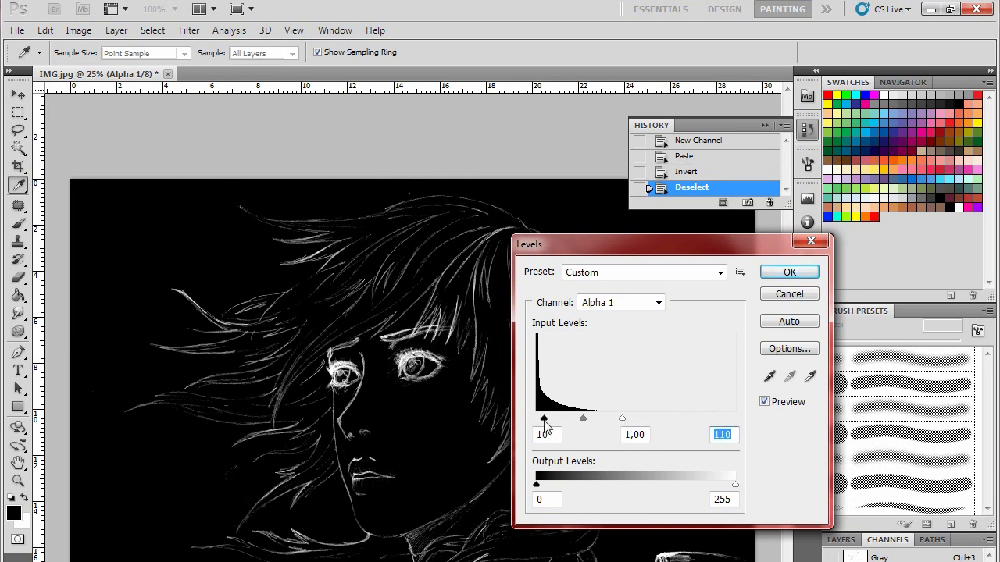
click(545, 422)
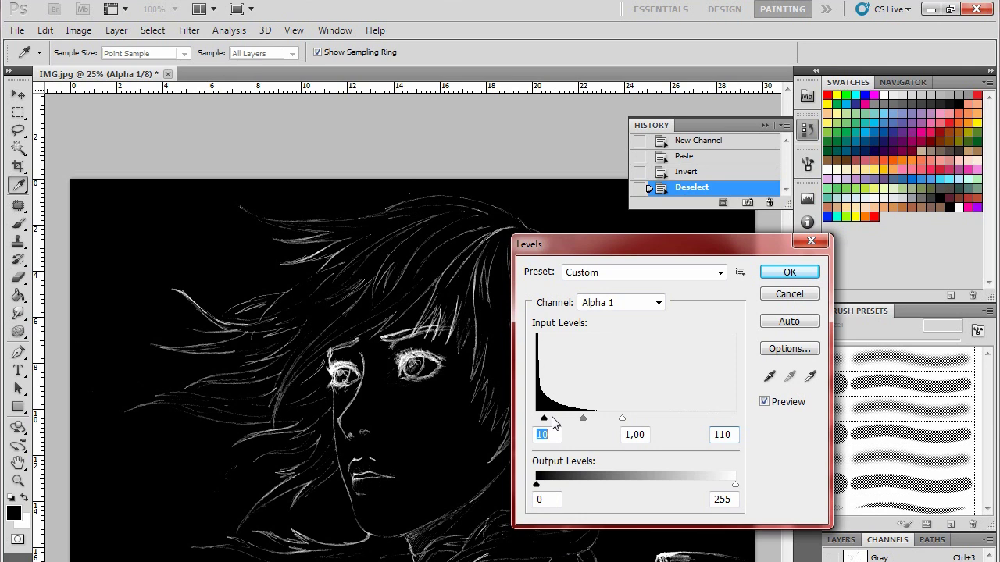
drag(583, 420, 587, 420)
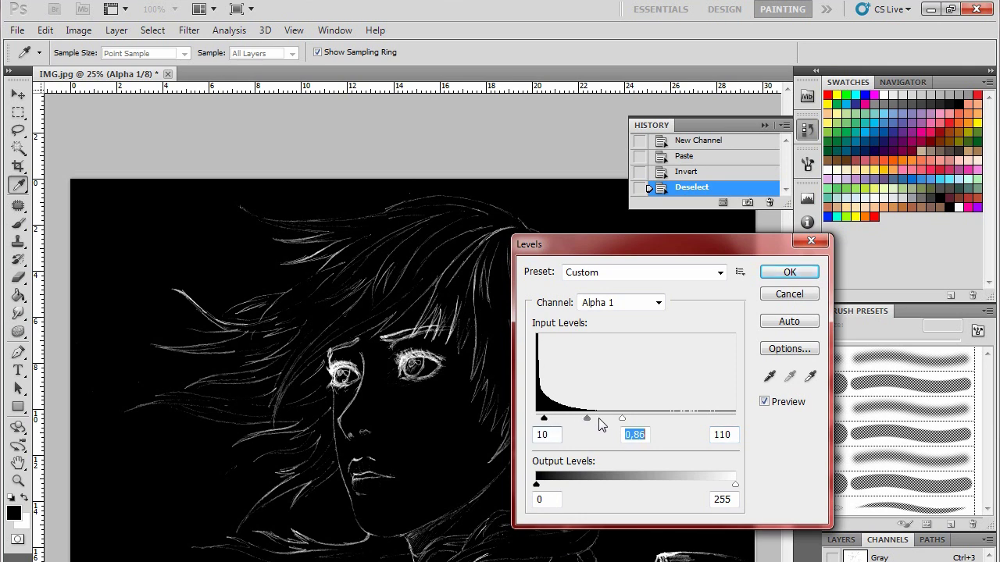
drag(623, 420, 610, 422)
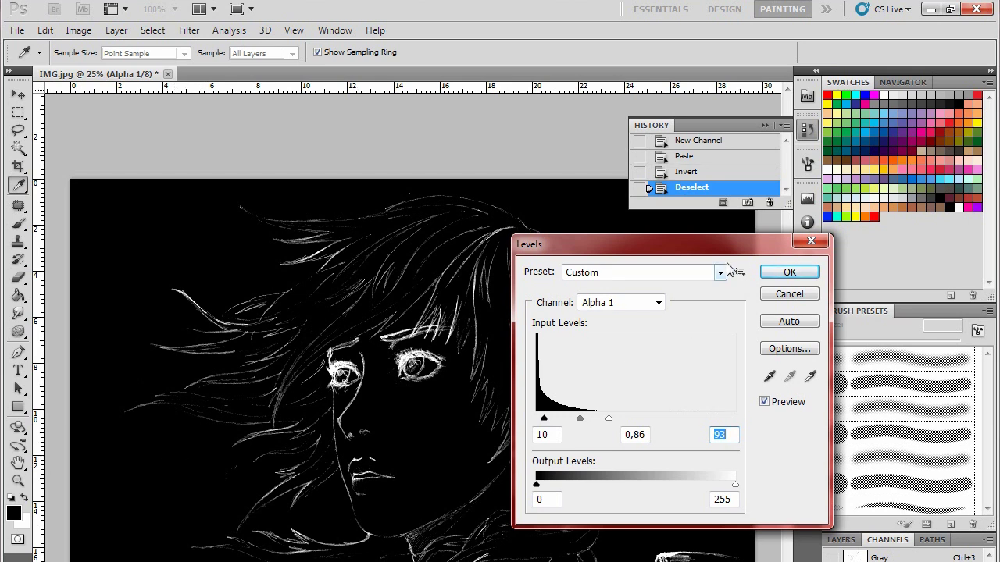
click(788, 273)
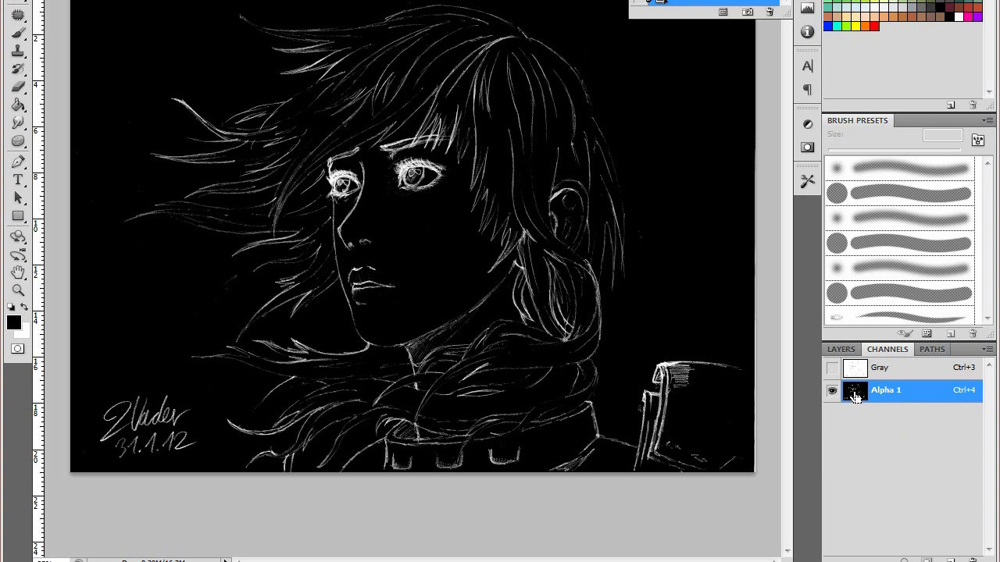
Step: Load Alpha 1 as a selection and add a new Layer 1 above Background
ctrl+click(856, 397)
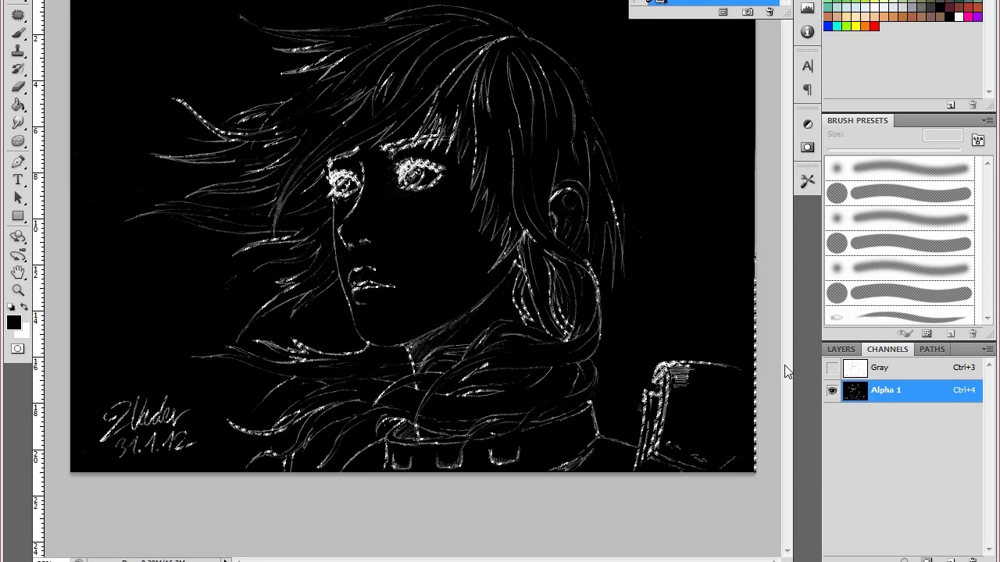
click(841, 350)
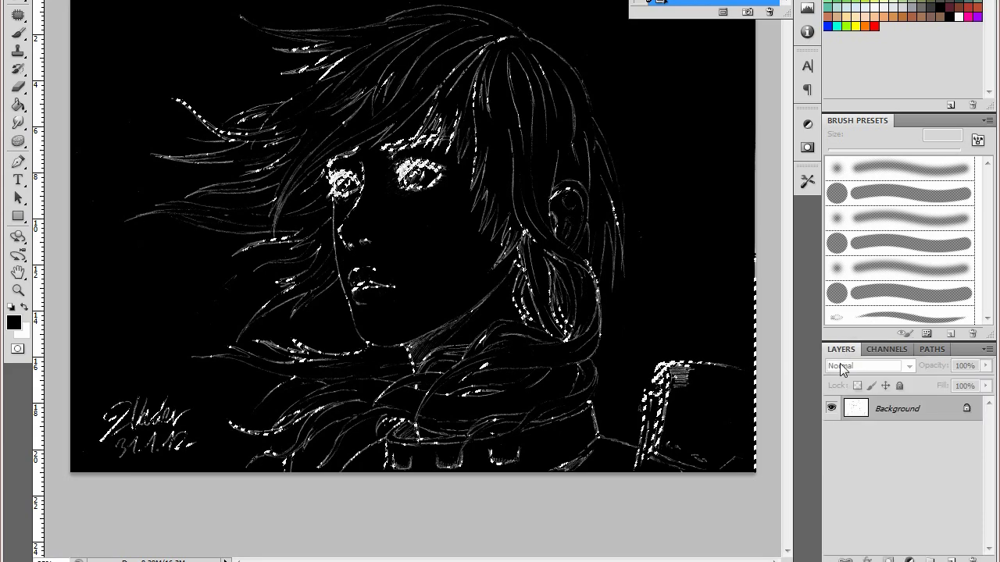
key(ctrl+j)
Step: Fill the line selection with black on Layer 1 using the Paint Bucket, then deselect
key(x)
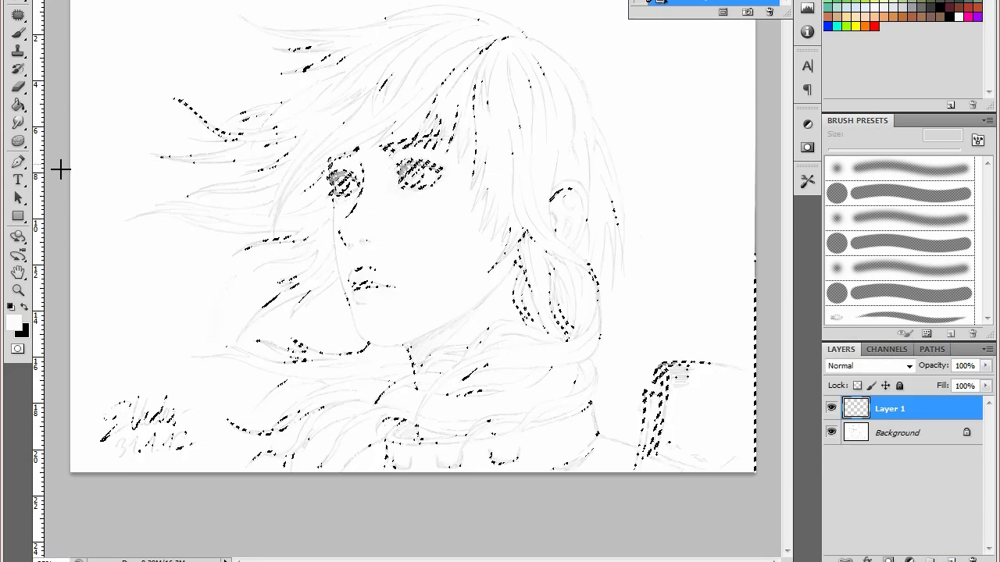
click(26, 307)
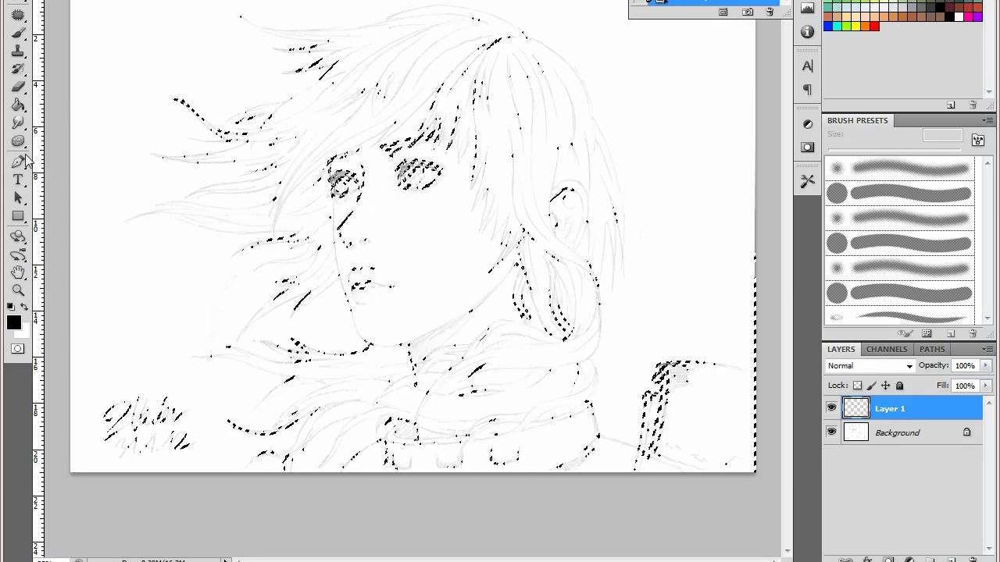
click(19, 105)
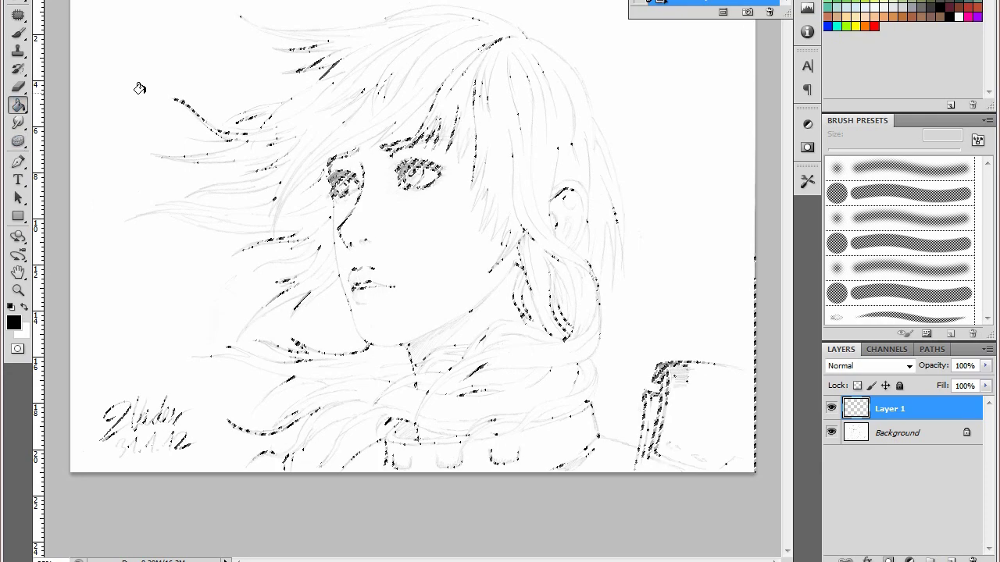
click(182, 66)
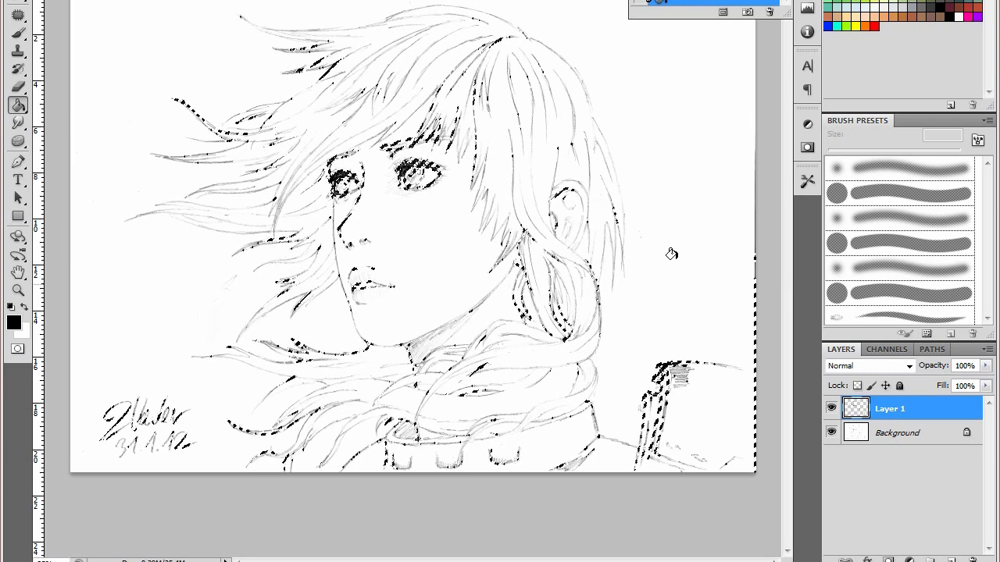
key(ctrl+d)
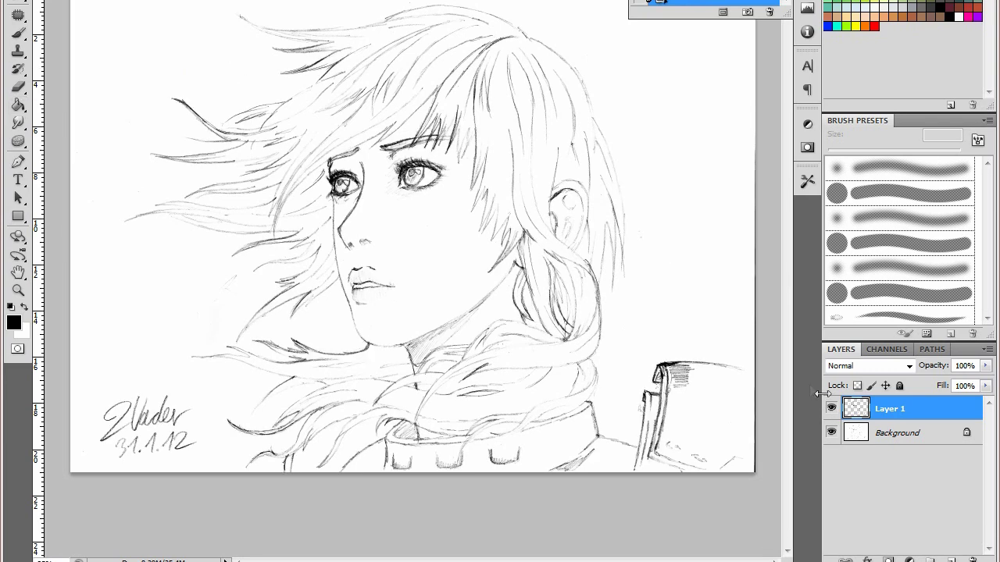
Step: Toggle Layer 1's visibility to compare, then delete the Background layer
click(831, 408)
click(831, 408)
click(831, 409)
click(907, 435)
key(Delete)
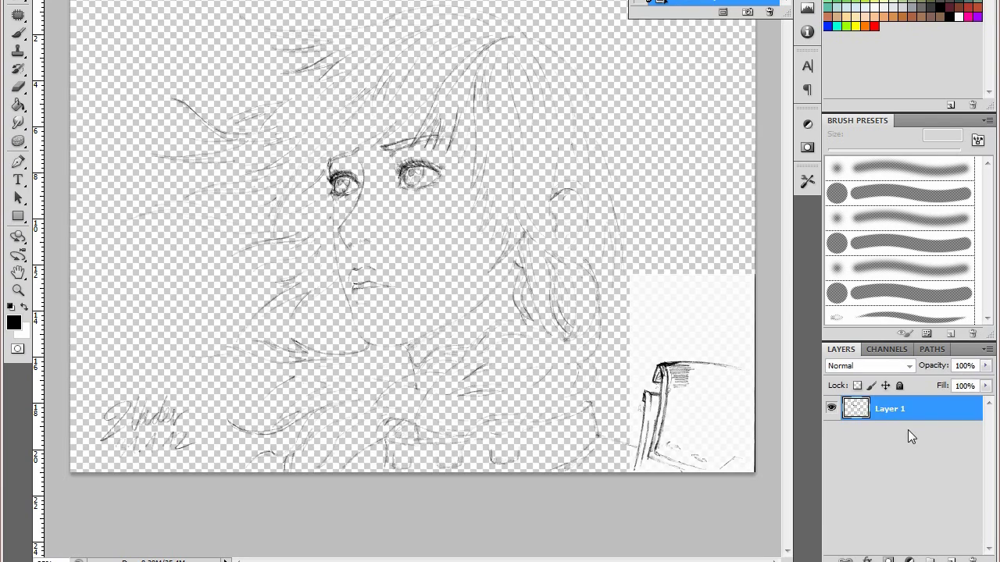
Step: Add Layer 2 beneath Layer 1 and fill it with white
click(951, 560)
drag(909, 412, 906, 447)
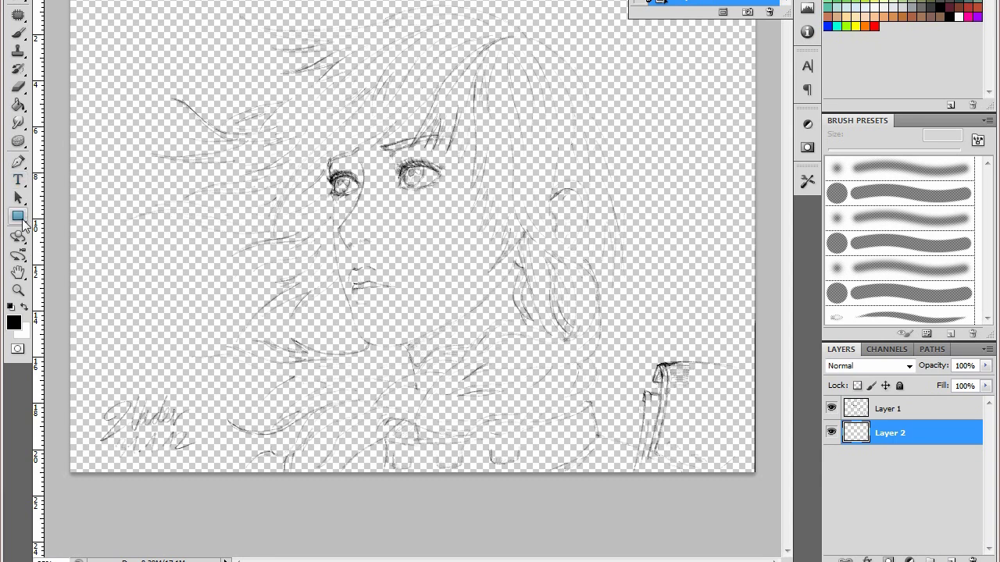
click(19, 199)
click(18, 105)
click(24, 307)
click(145, 232)
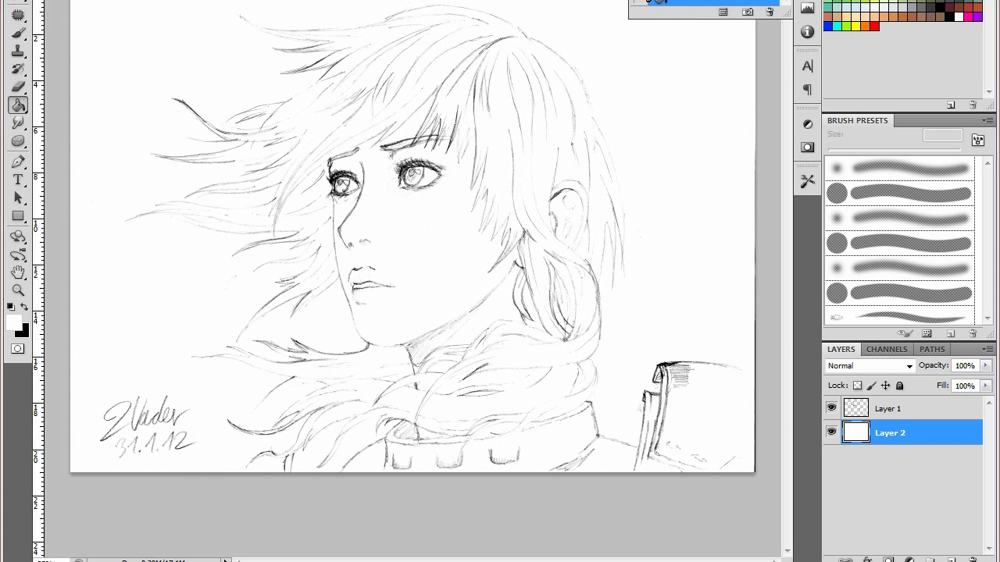
Step: Rename Layer 1 to 'Outlines'
click(891, 414)
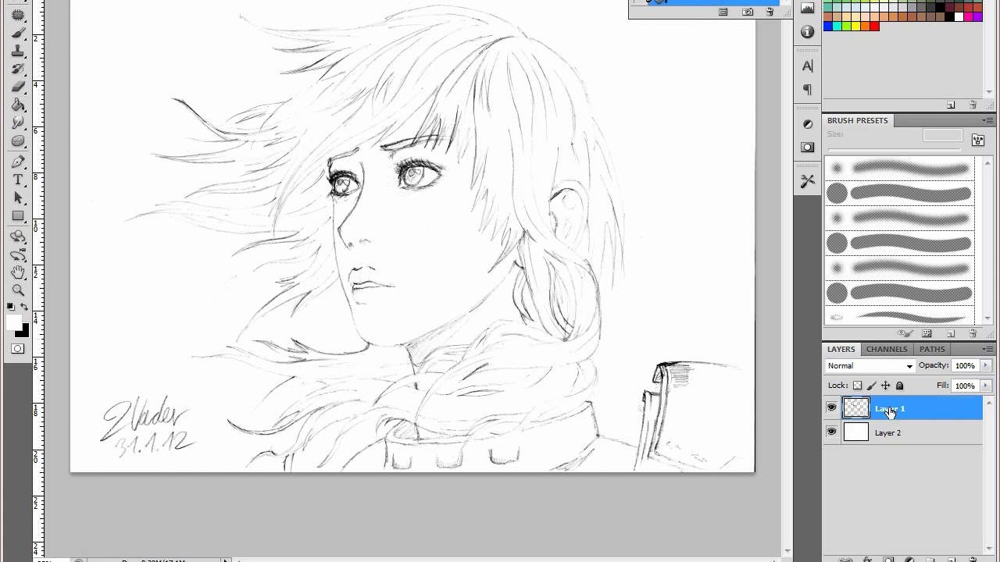
double_click(889, 411)
text(Outlines)
key(Return)
Step: Add an empty Layer 3 between Outlines and the white Layer 2
click(883, 432)
key(ctrl+shift+alt+n)
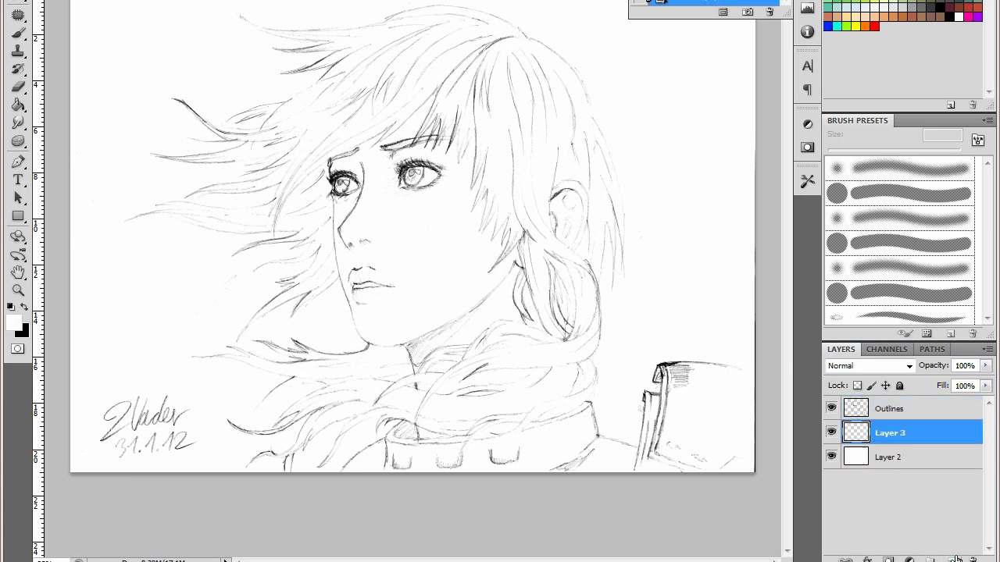
click(886, 412)
click(894, 433)
click(892, 459)
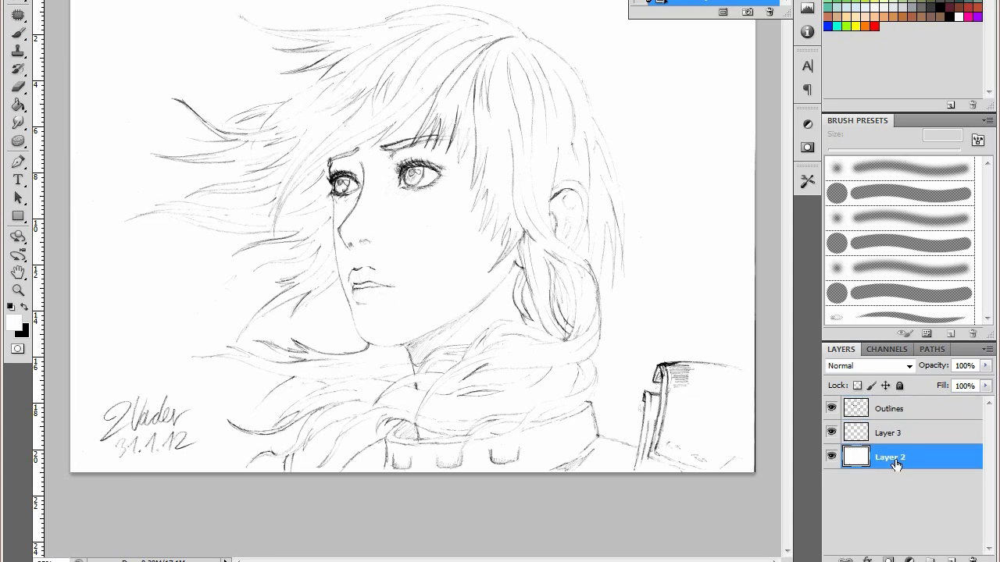
click(890, 441)
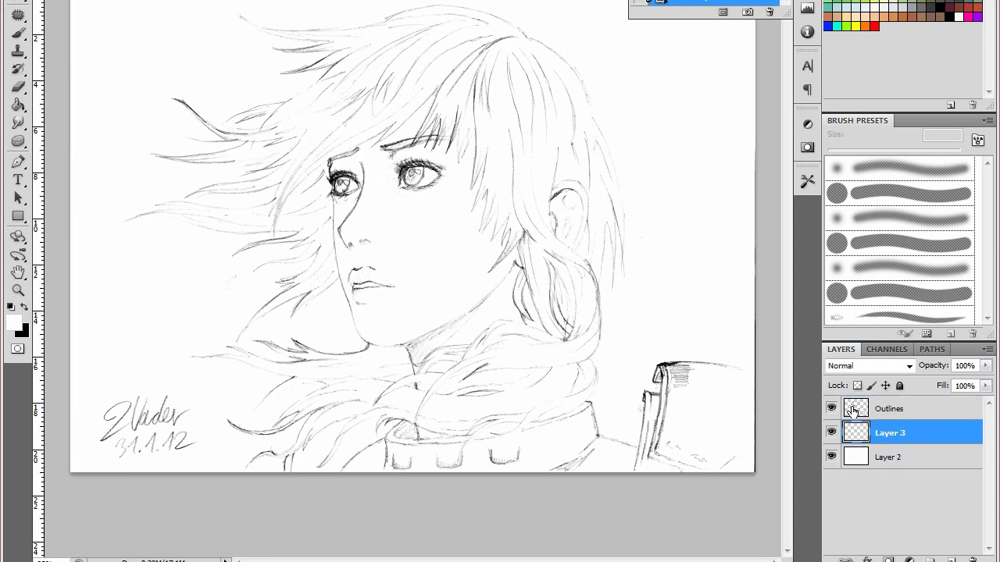
click(854, 412)
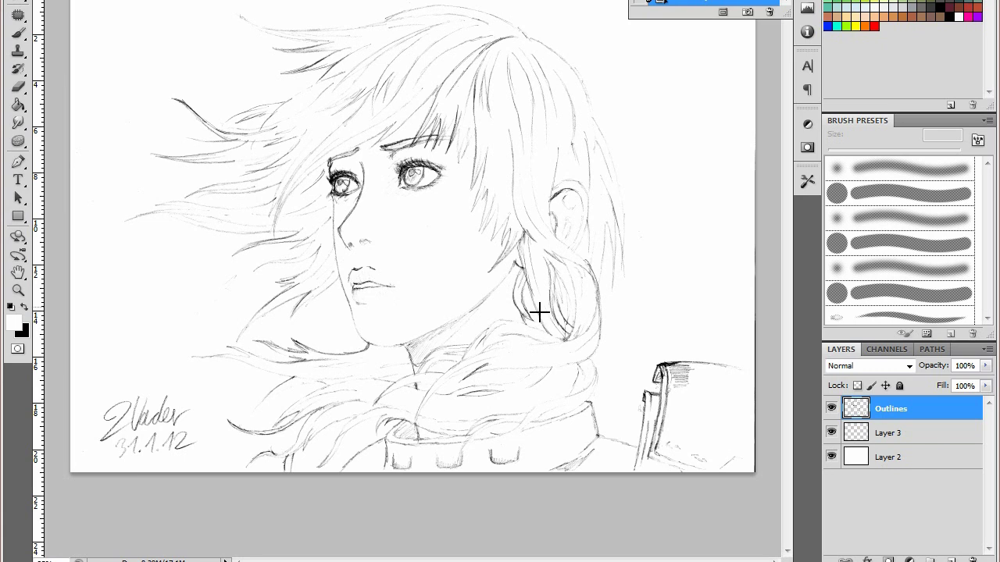
Step: Leave the Outlines layer blend mode at Normal and bring up the Image menu's colour modes
click(909, 365)
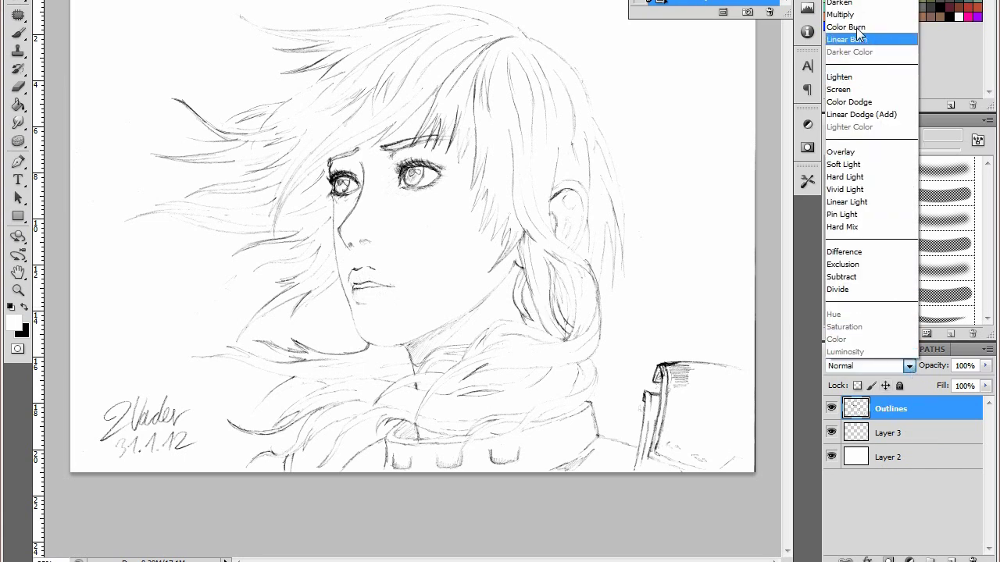
click(916, 411)
click(909, 372)
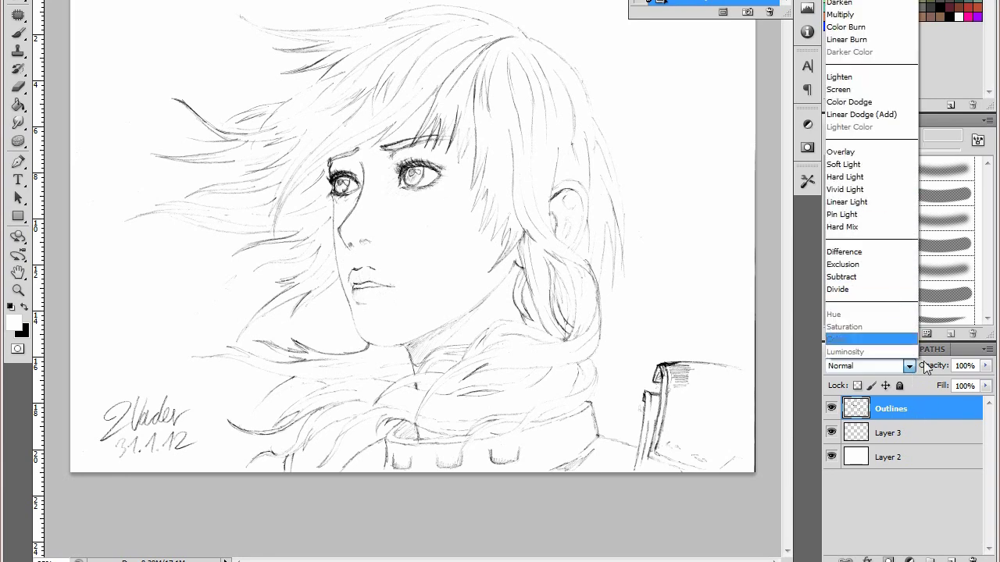
click(910, 367)
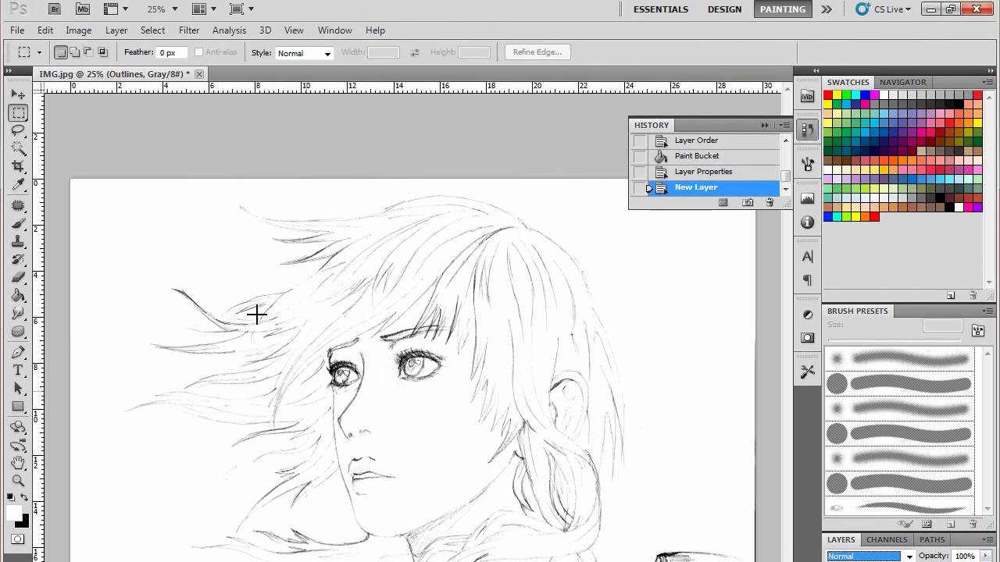
click(79, 30)
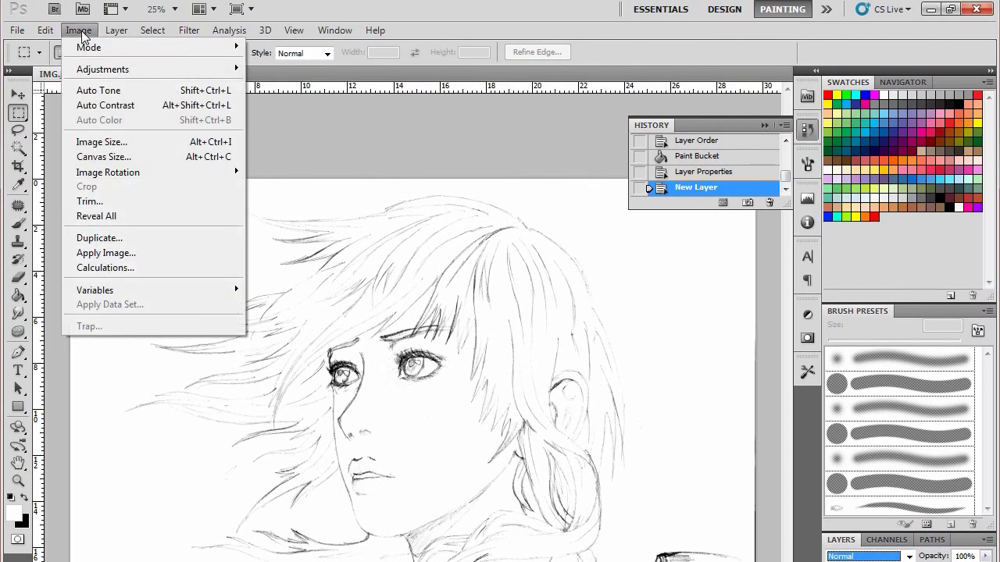
mouse_move(89, 48)
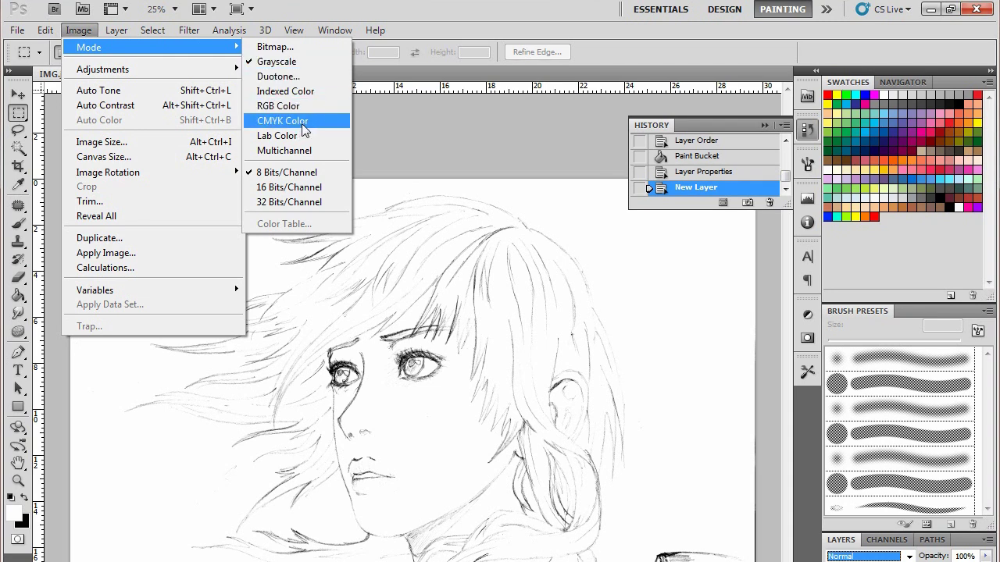
Step: Convert the image to CMYK Color with layers unmerged, accepting the SWOP v2 profile
click(304, 126)
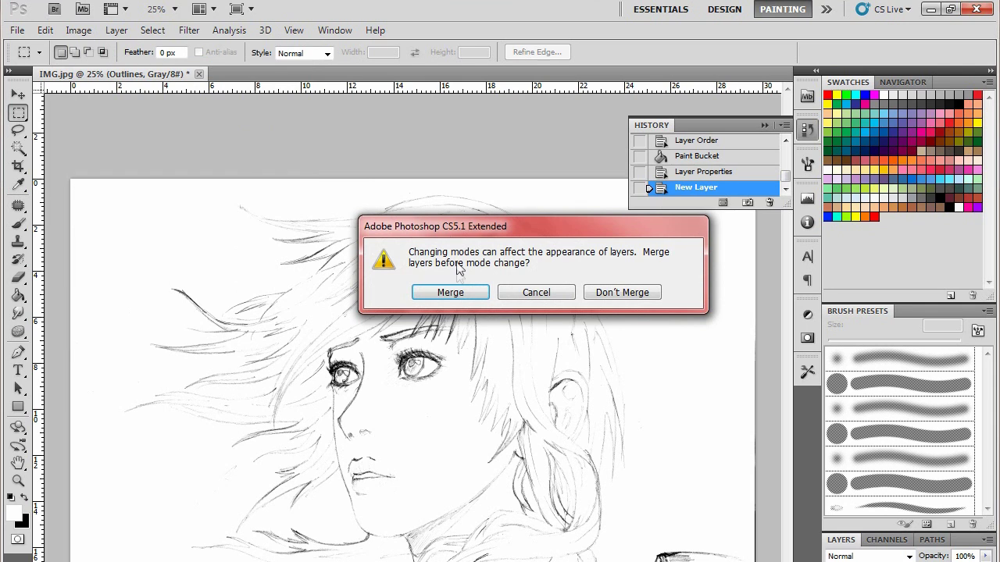
click(603, 295)
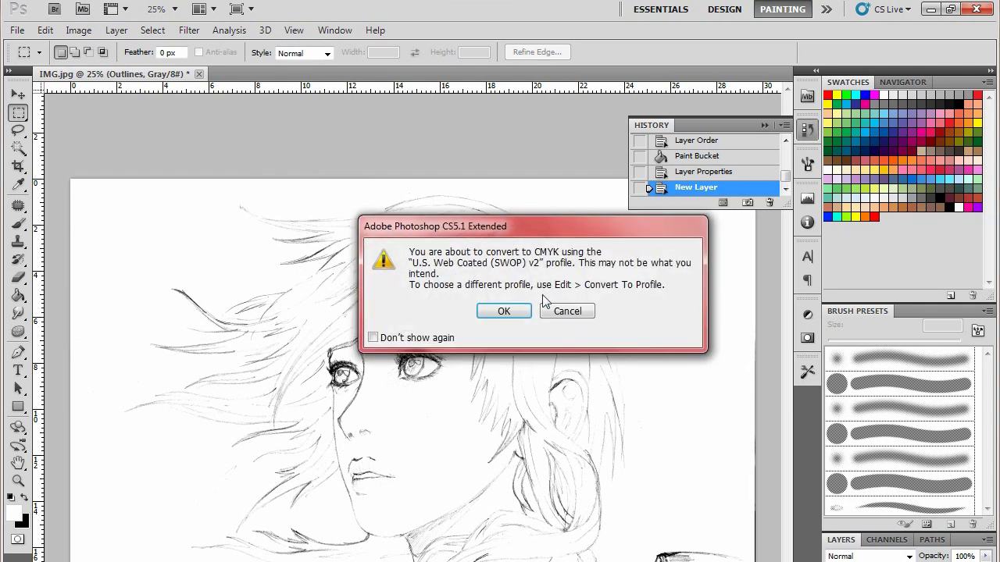
click(500, 311)
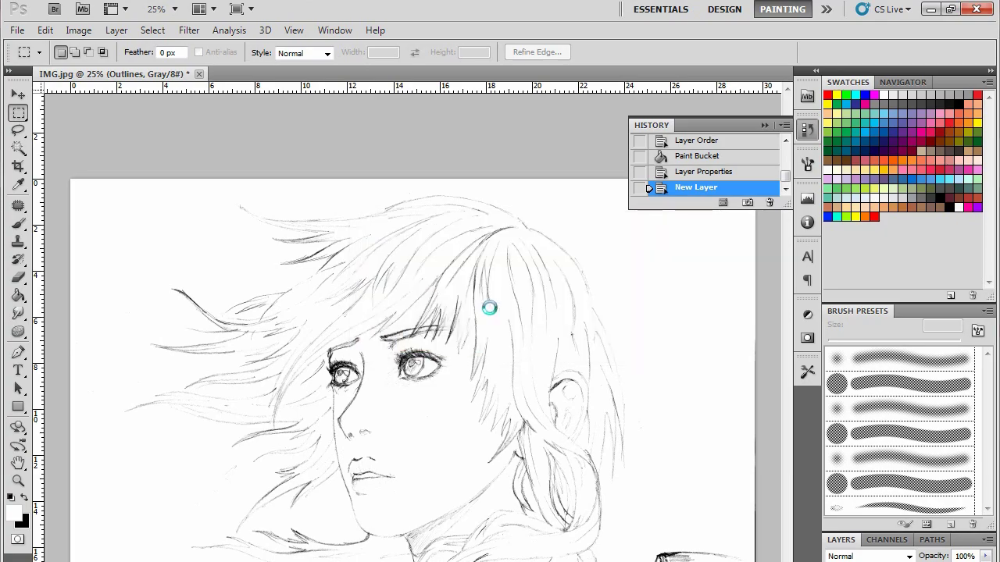